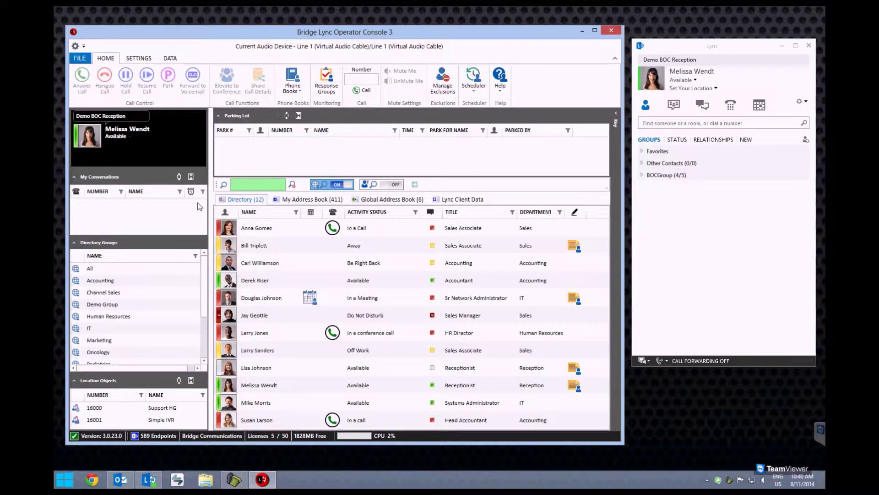
Answer the ringing Brighton Towers call, then answer the incoming Jim Lewis Motors call
{"action": "left_click", "coordinate": [730, 478]}
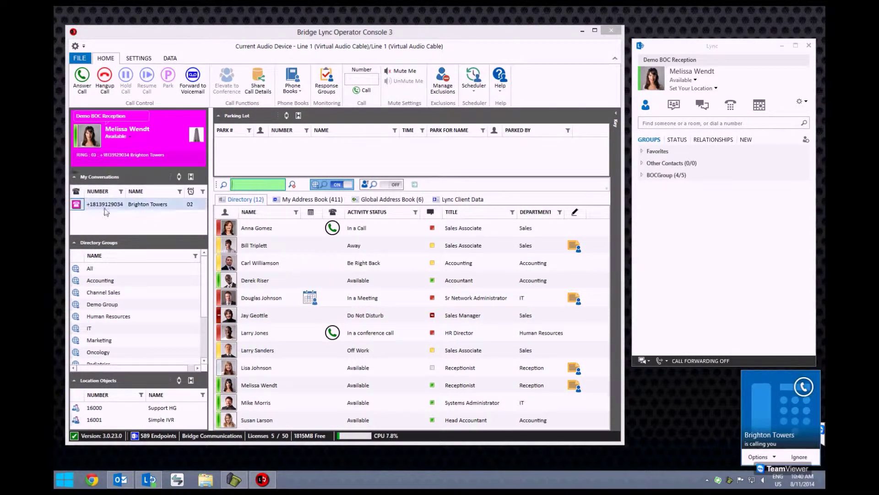
{"action": "double_click", "coordinate": [168, 208]}
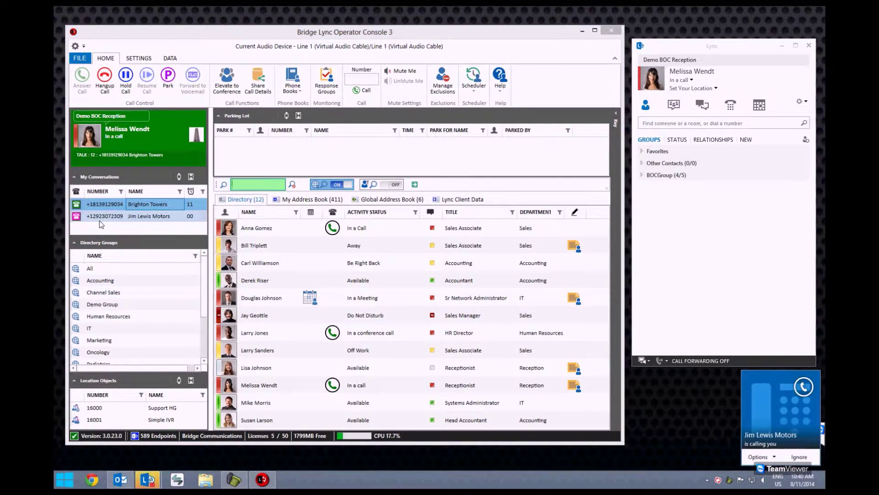
{"action": "left_click", "coordinate": [86, 217]}
{"action": "double_click", "coordinate": [85, 217]}
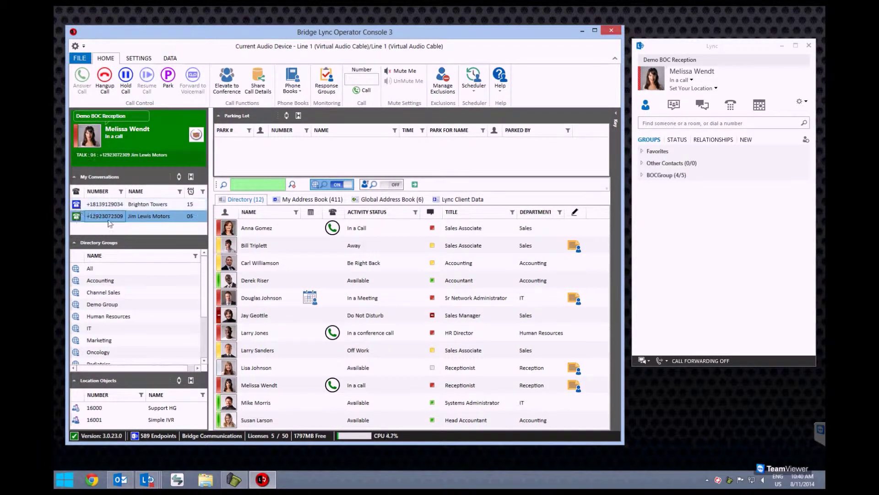
{"action": "mouse_move", "coordinate": [147, 479]}
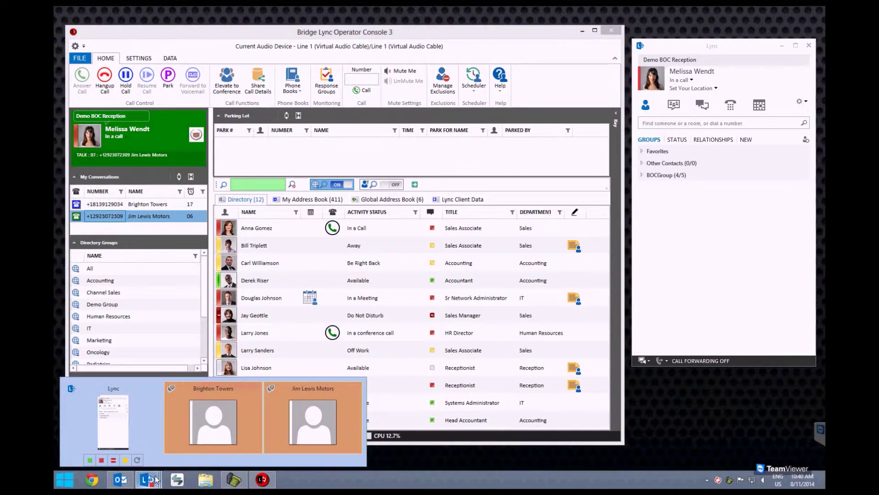
Open the held Brighton Towers Lync window, move it top right, and switch it to Compact View
{"action": "left_click", "coordinate": [199, 413]}
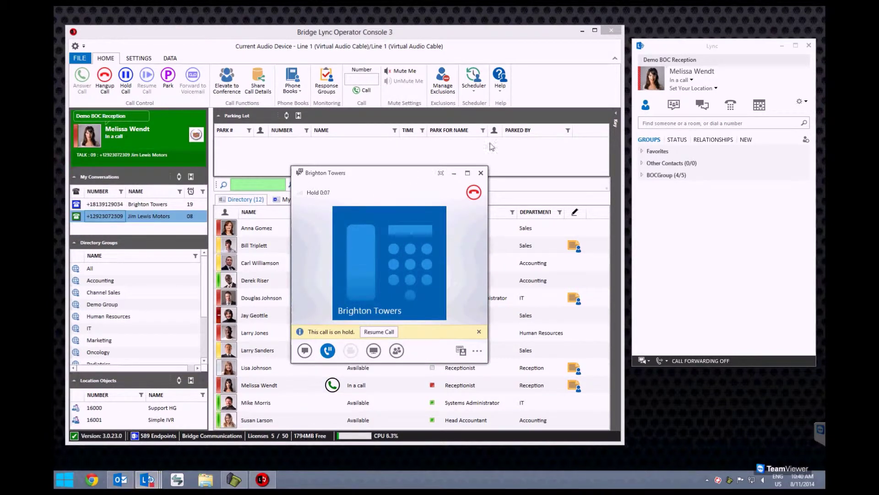
{"action": "mouse_move", "coordinate": [393, 174]}
{"action": "left_mouse_down"}
{"action": "mouse_move", "coordinate": [683, 57]}
{"action": "mouse_move", "coordinate": [701, 35]}
{"action": "left_mouse_up"}
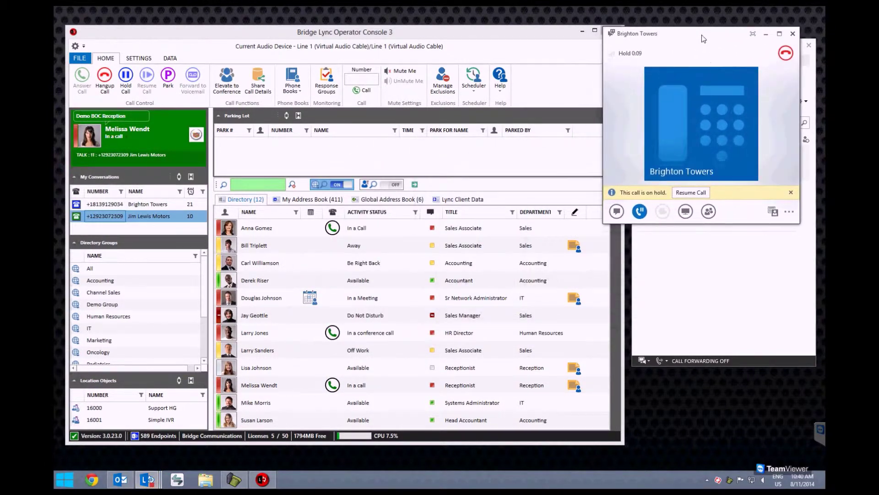
{"action": "left_click", "coordinate": [787, 212]}
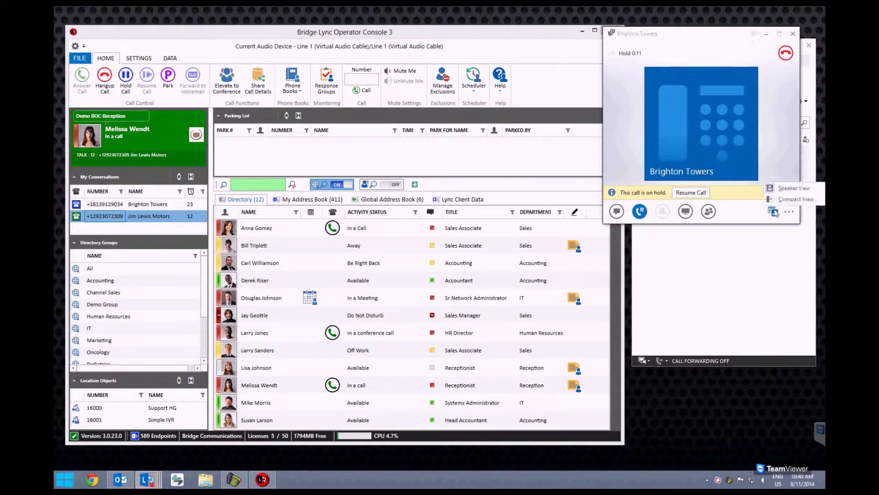
{"action": "left_click", "coordinate": [795, 200]}
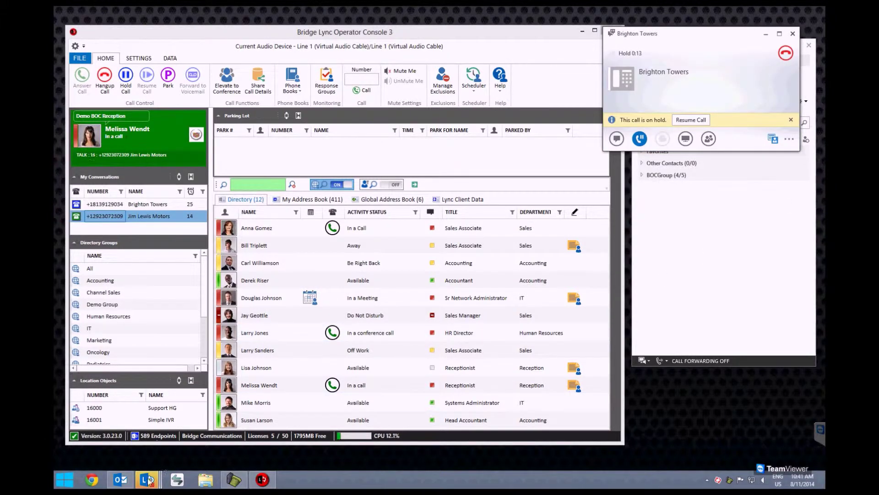
Open the Jim Lewis Motors Lync window in Compact View and place it below Brighton Towers
{"action": "mouse_move", "coordinate": [146, 480]}
{"action": "left_click", "coordinate": [313, 437]}
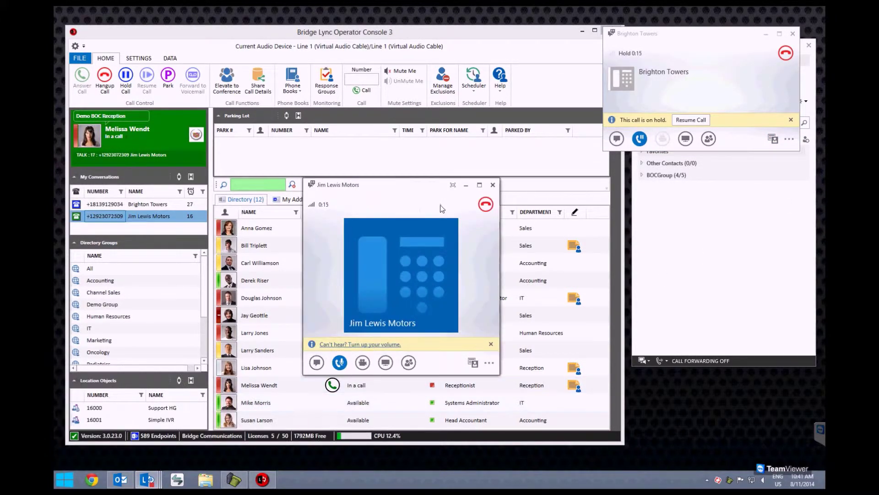
{"action": "left_click", "coordinate": [489, 362]}
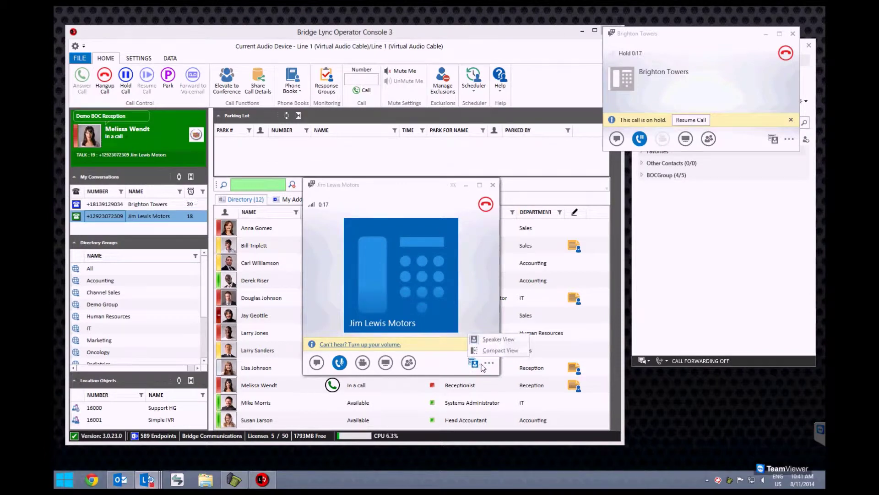
{"action": "left_click", "coordinate": [488, 353]}
{"action": "left_click_drag", "start_coordinate": [407, 184], "coordinate": [710, 163]}
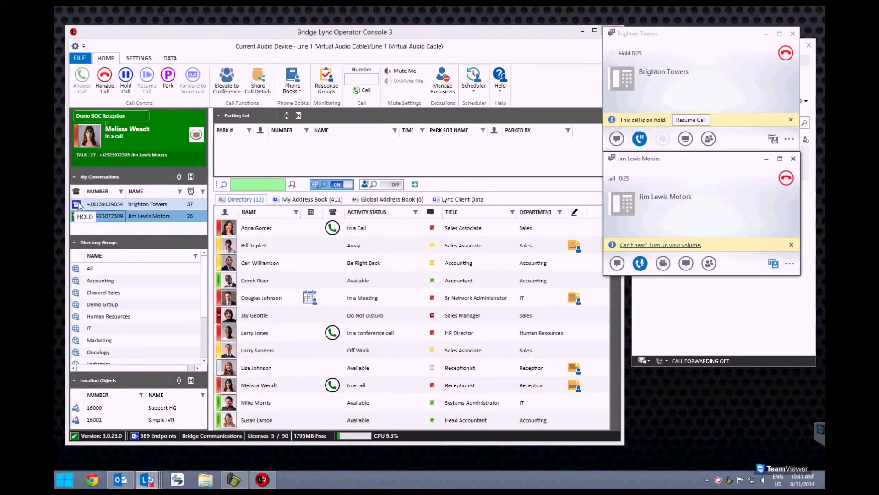
Resume Brighton Towers, put it back on hold, then resume the Jim Lewis Motors call
{"action": "left_click", "coordinate": [121, 204]}
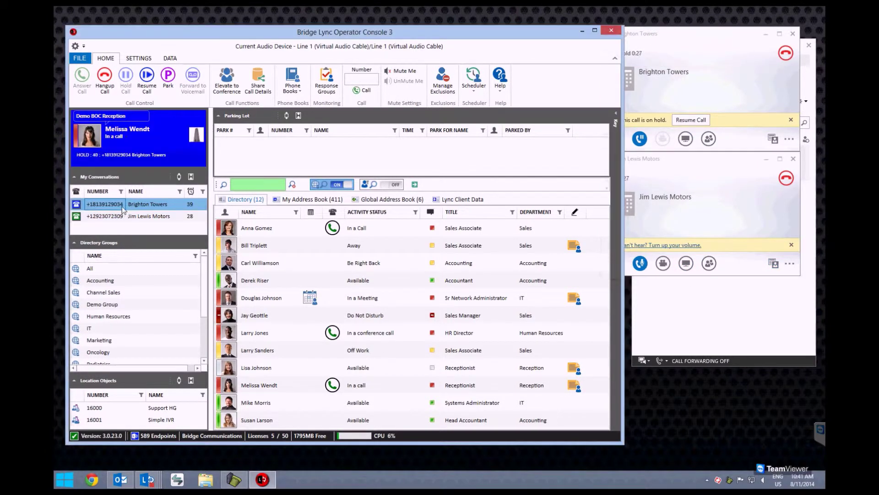
{"action": "left_click", "coordinate": [144, 79]}
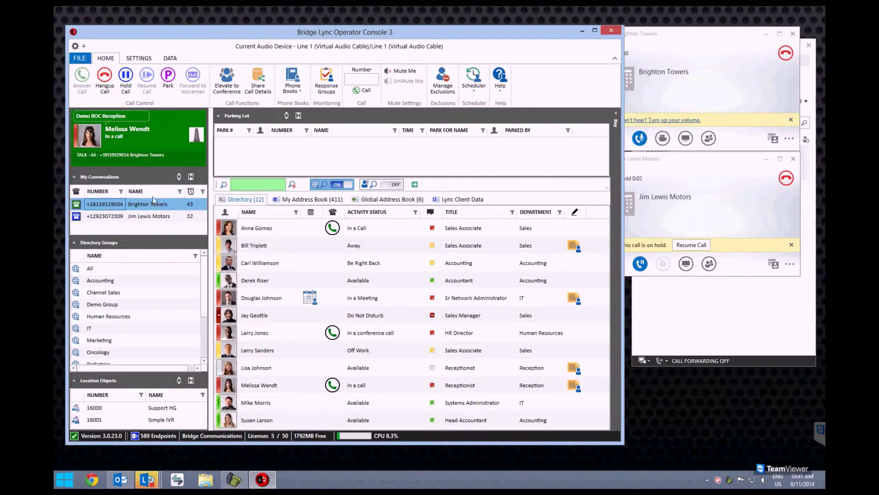
{"action": "right_click", "coordinate": [119, 209]}
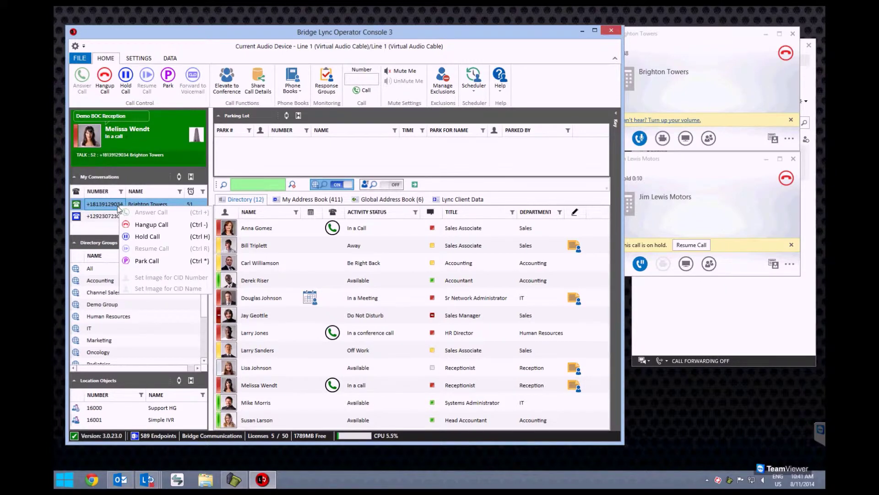
{"action": "left_click", "coordinate": [145, 235]}
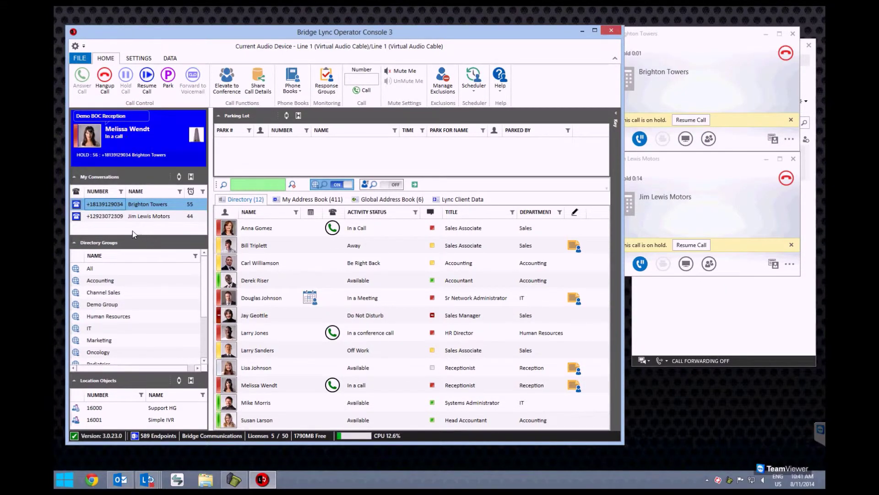
{"action": "right_click", "coordinate": [127, 216]}
{"action": "left_click", "coordinate": [168, 257]}
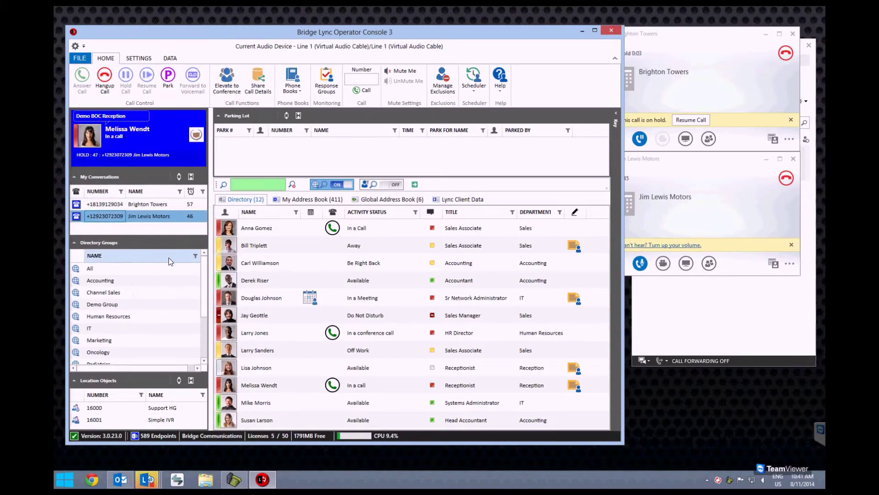
Hang up the Brighton Towers call, then hang up the Jim Lewis Motors call
{"action": "right_click", "coordinate": [121, 205]}
{"action": "left_click", "coordinate": [161, 223]}
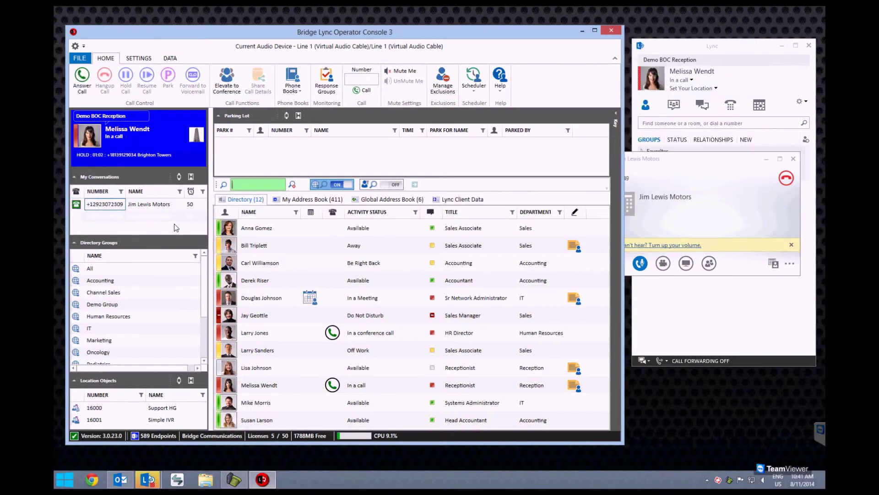
{"action": "right_click", "coordinate": [138, 205]}
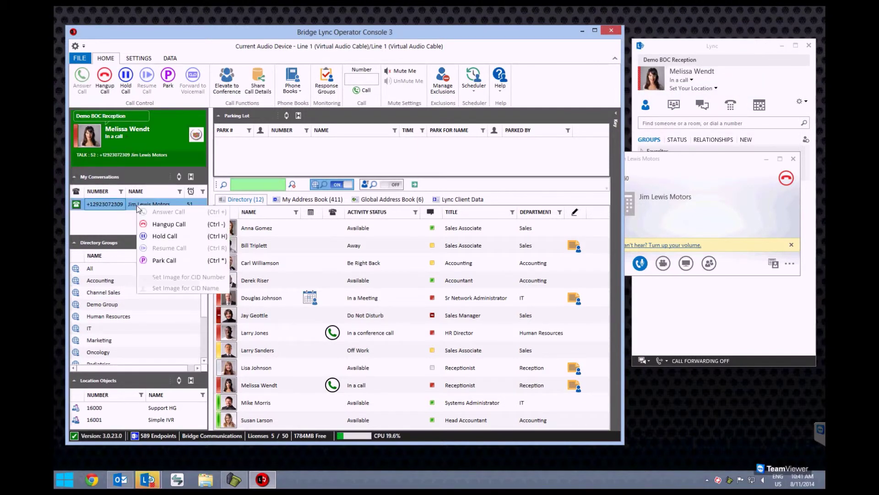
{"action": "left_click", "coordinate": [159, 224]}
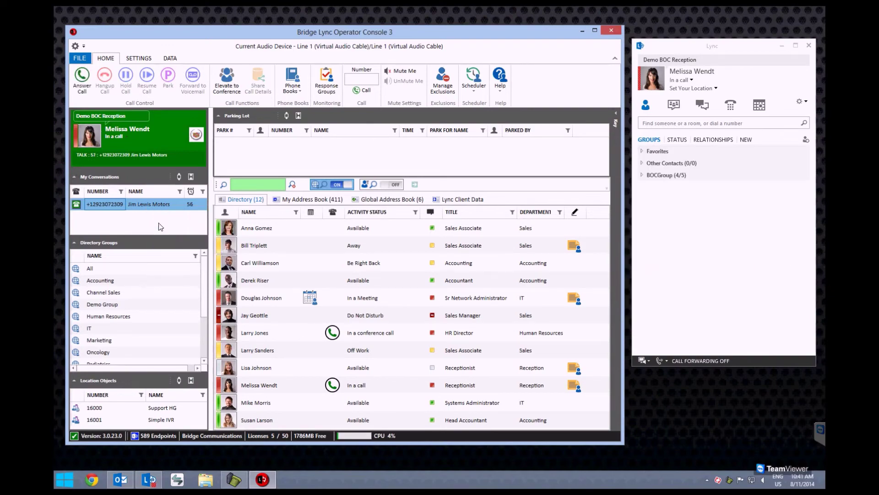